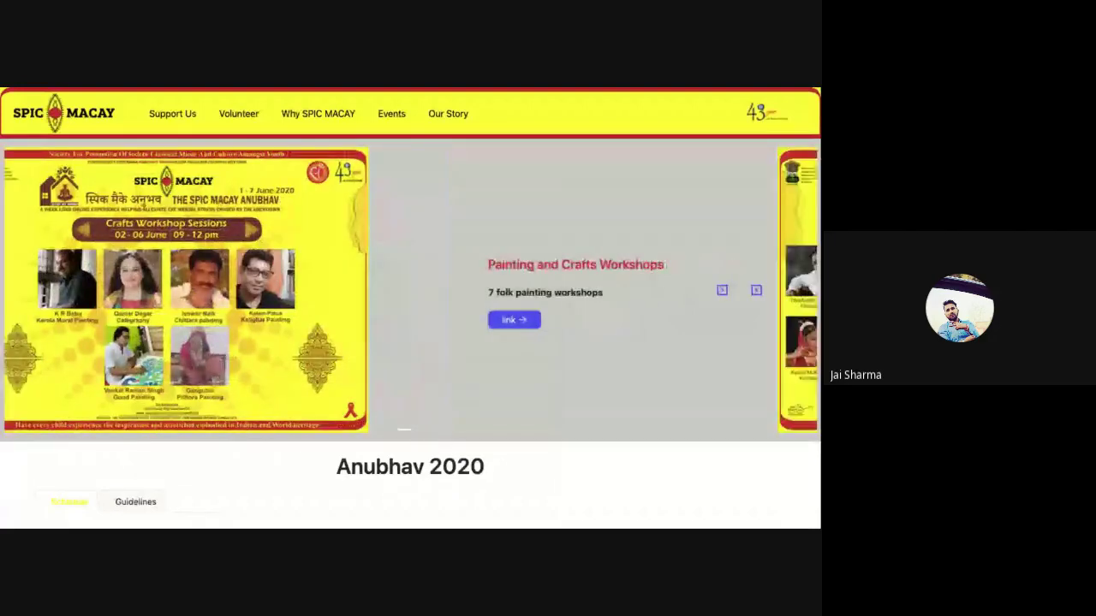
{"action": "scroll", "coordinate": [410, 308], "scroll_direction": "down", "scroll_amount": 2}
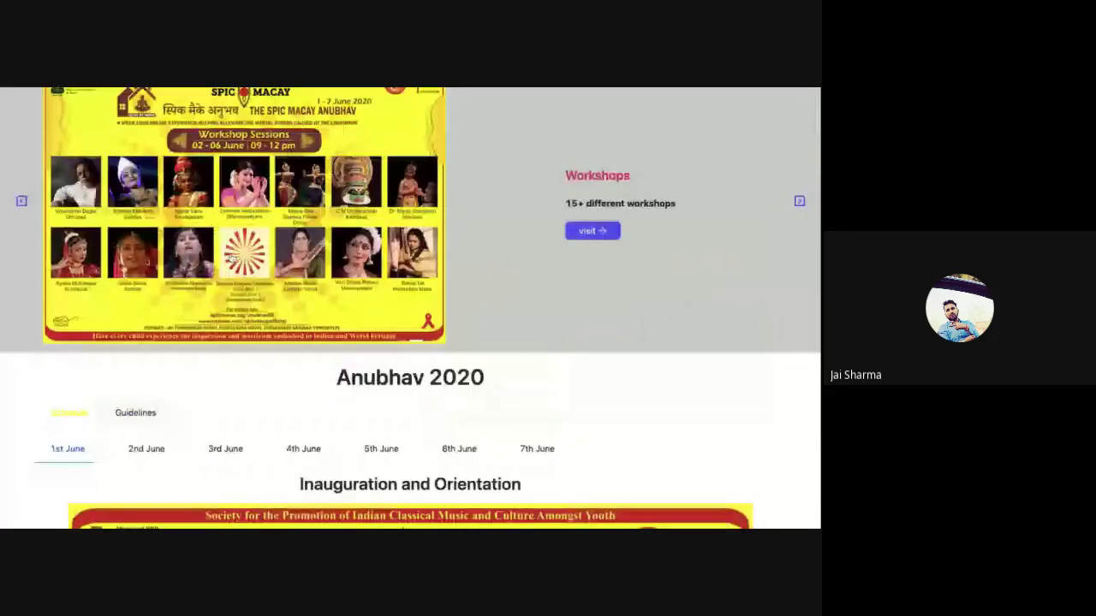
{"action": "scroll", "coordinate": [410, 309], "scroll_direction": "down", "scroll_amount": 5}
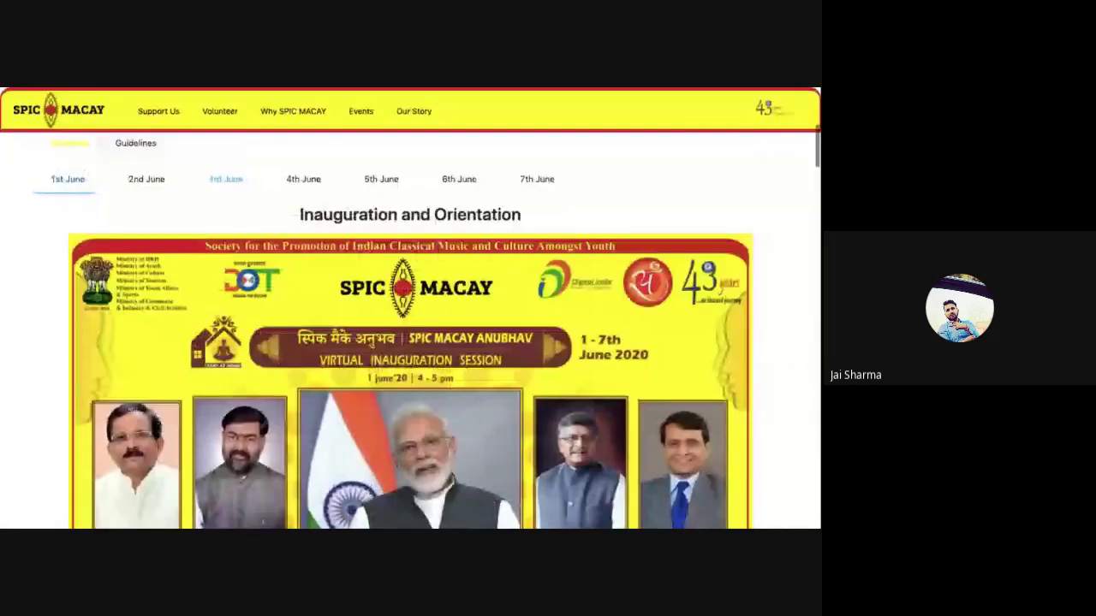
{"action": "scroll", "coordinate": [410, 330], "scroll_direction": "down", "scroll_amount": 3}
{"action": "scroll", "coordinate": [410, 330], "scroll_direction": "down", "scroll_amount": 4}
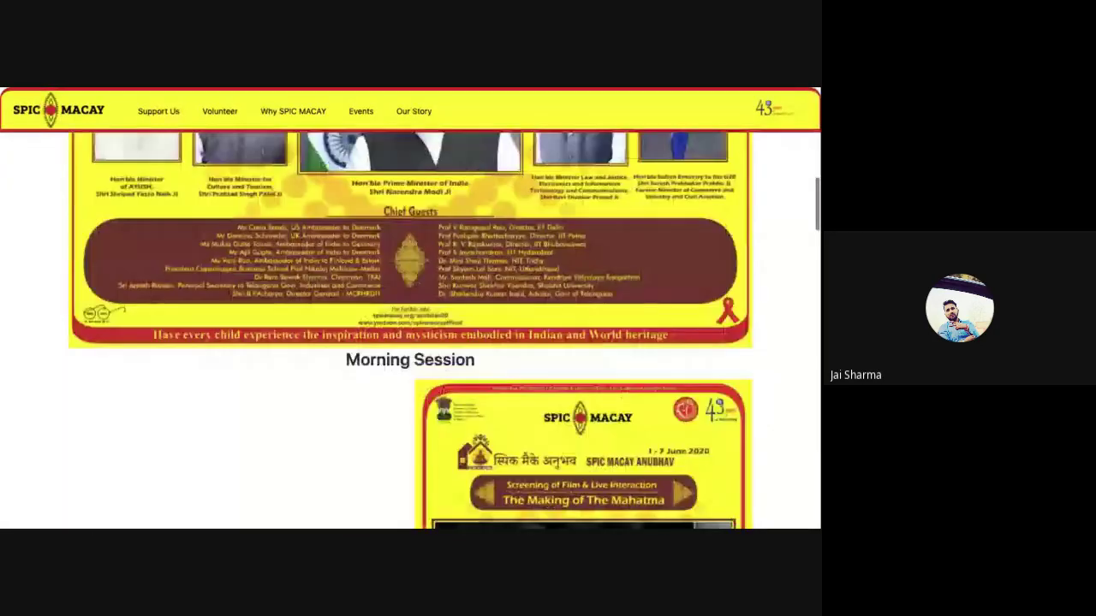
{"action": "scroll", "coordinate": [410, 330], "scroll_direction": "down", "scroll_amount": 2}
{"action": "scroll", "coordinate": [409, 330], "scroll_direction": "down", "scroll_amount": 1}
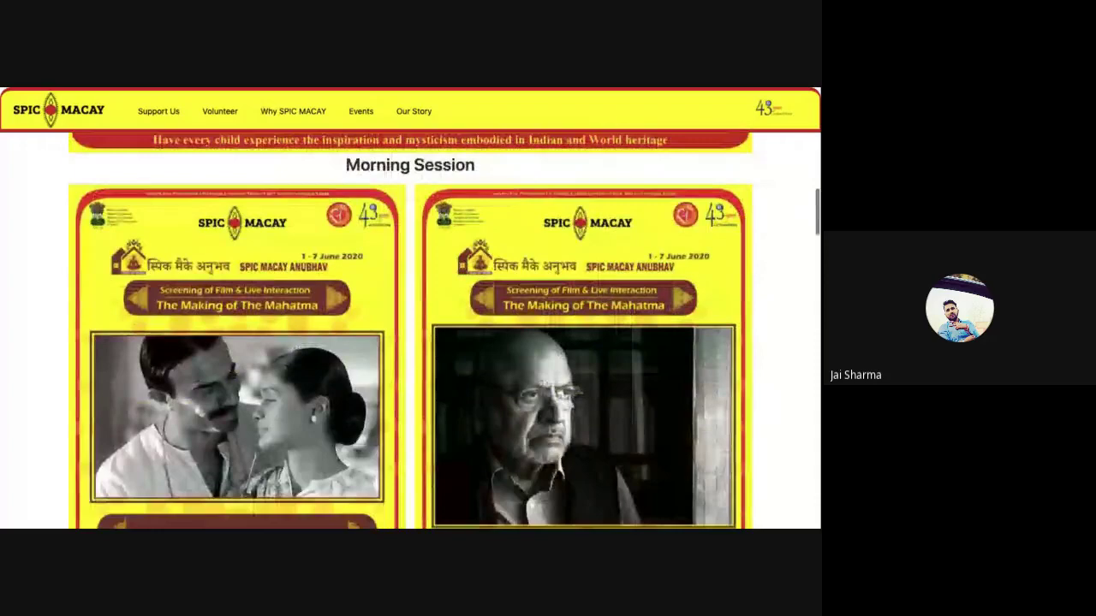
{"action": "scroll", "coordinate": [410, 329], "scroll_direction": "down", "scroll_amount": 2}
{"action": "scroll", "coordinate": [410, 330], "scroll_direction": "down", "scroll_amount": 2}
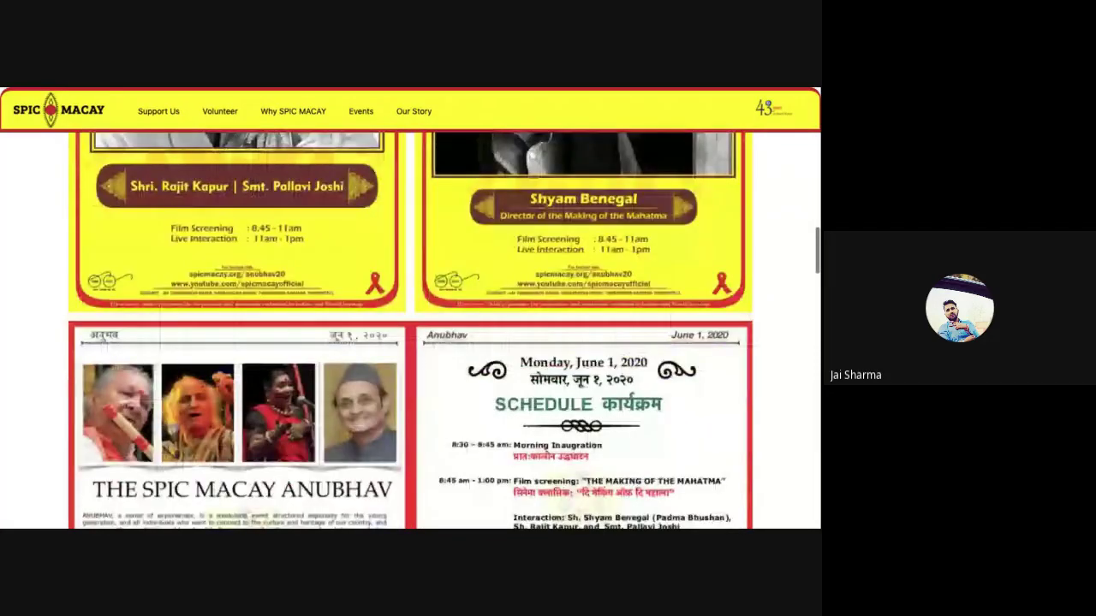
{"action": "scroll", "coordinate": [410, 330], "scroll_direction": "down", "scroll_amount": 2}
{"action": "scroll", "coordinate": [410, 330], "scroll_direction": "down", "scroll_amount": 3}
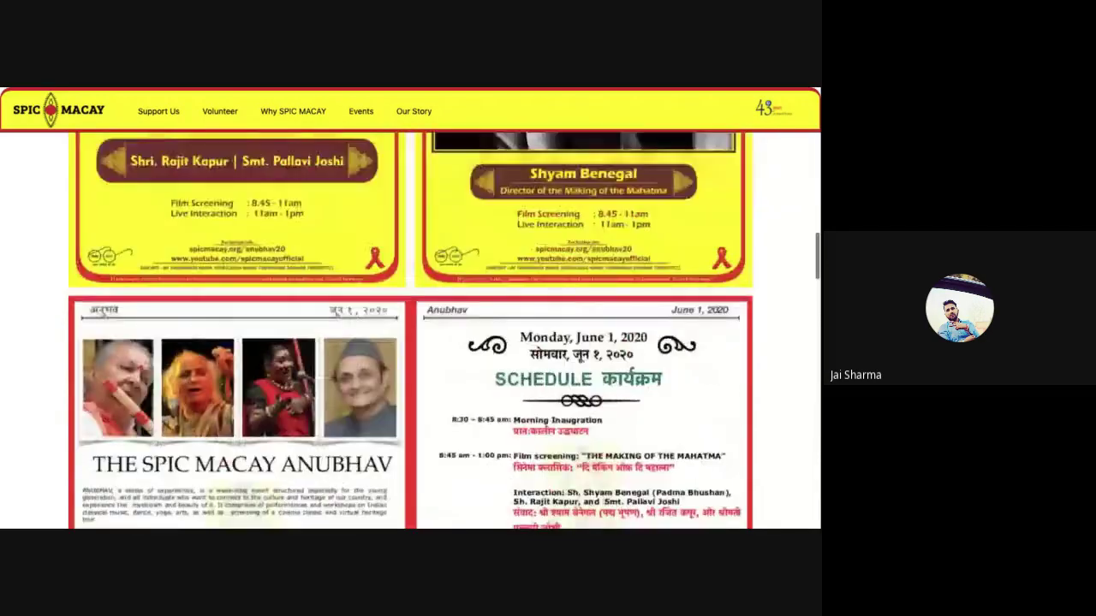
{"action": "scroll", "coordinate": [410, 329], "scroll_direction": "up", "scroll_amount": 10}
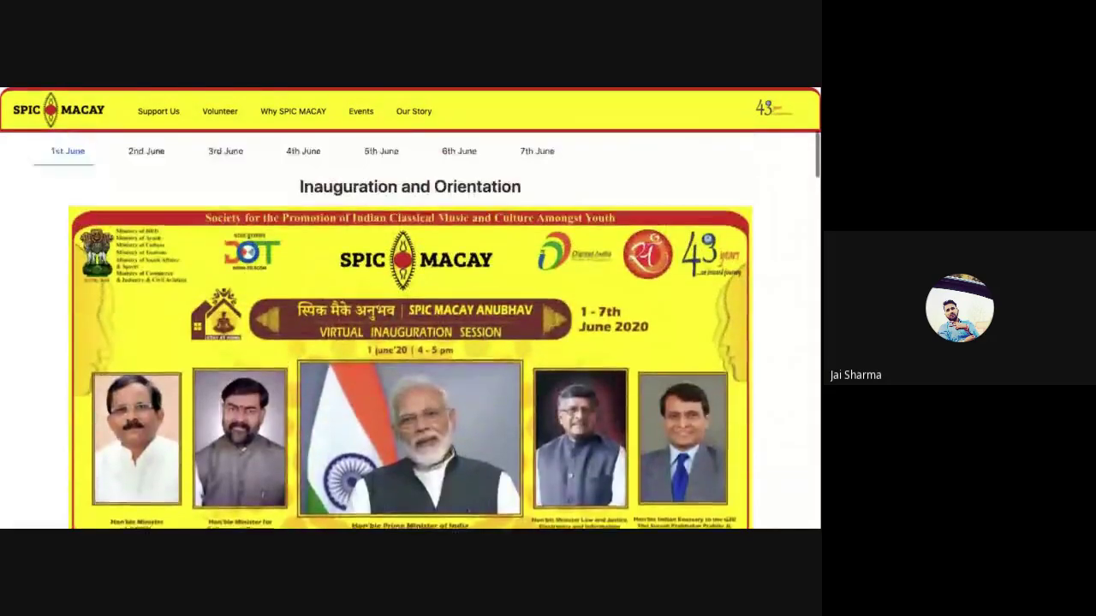
{"action": "scroll", "coordinate": [136, 218], "scroll_direction": "up", "scroll_amount": 1}
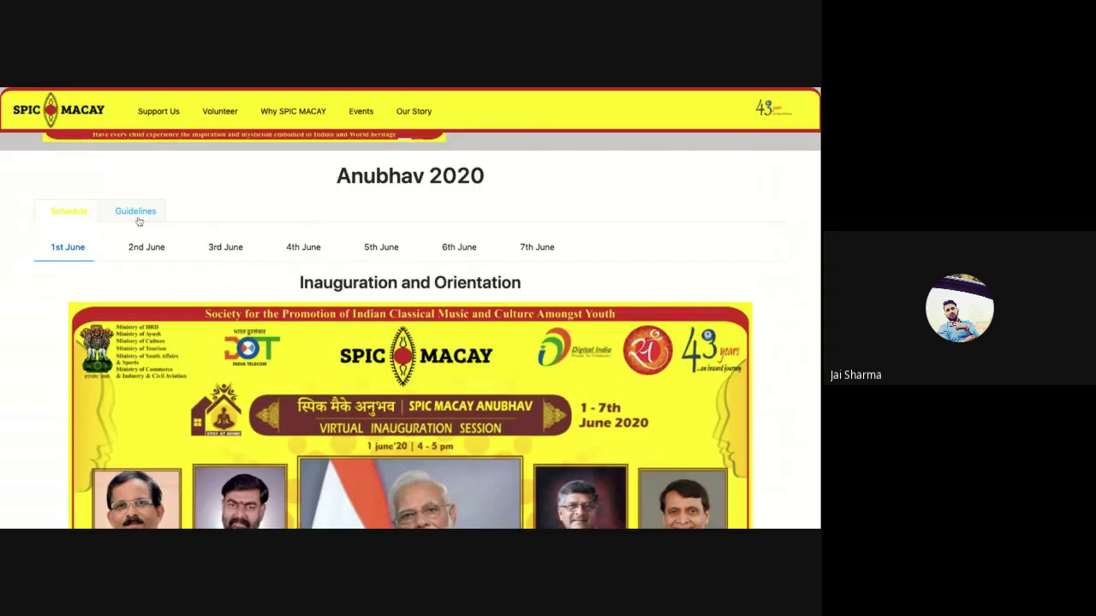
Step: Switch Anubhav 2020 to the Guidelines tab and scroll through the workshop Do's and Don'ts
{"action": "left_click", "coordinate": [136, 211]}
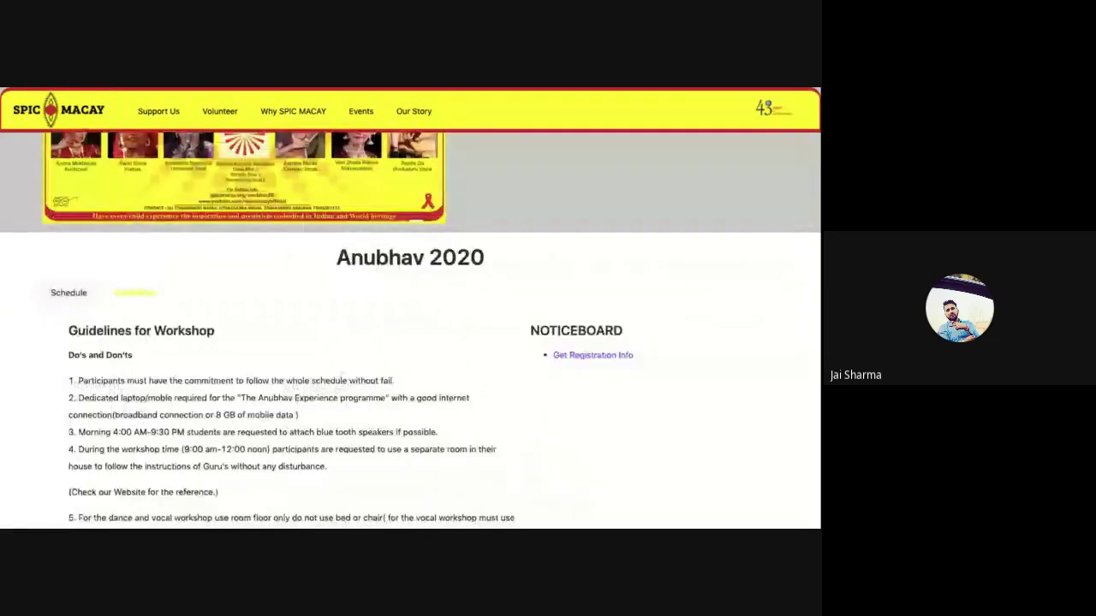
{"action": "scroll", "coordinate": [209, 368], "scroll_direction": "down", "scroll_amount": 1}
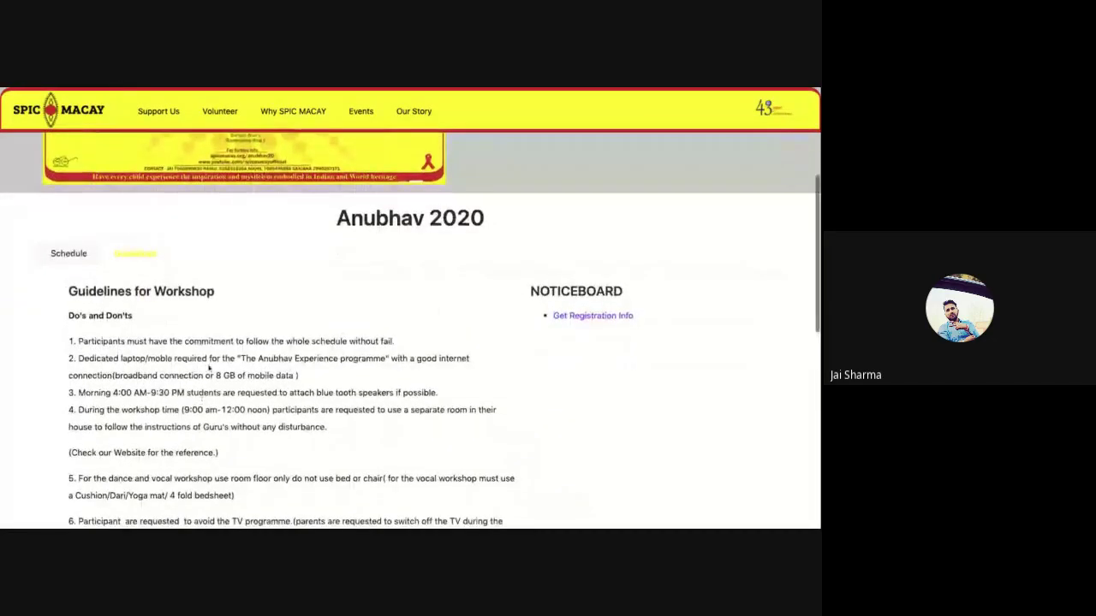
{"action": "scroll", "coordinate": [171, 303], "scroll_direction": "down", "scroll_amount": 2}
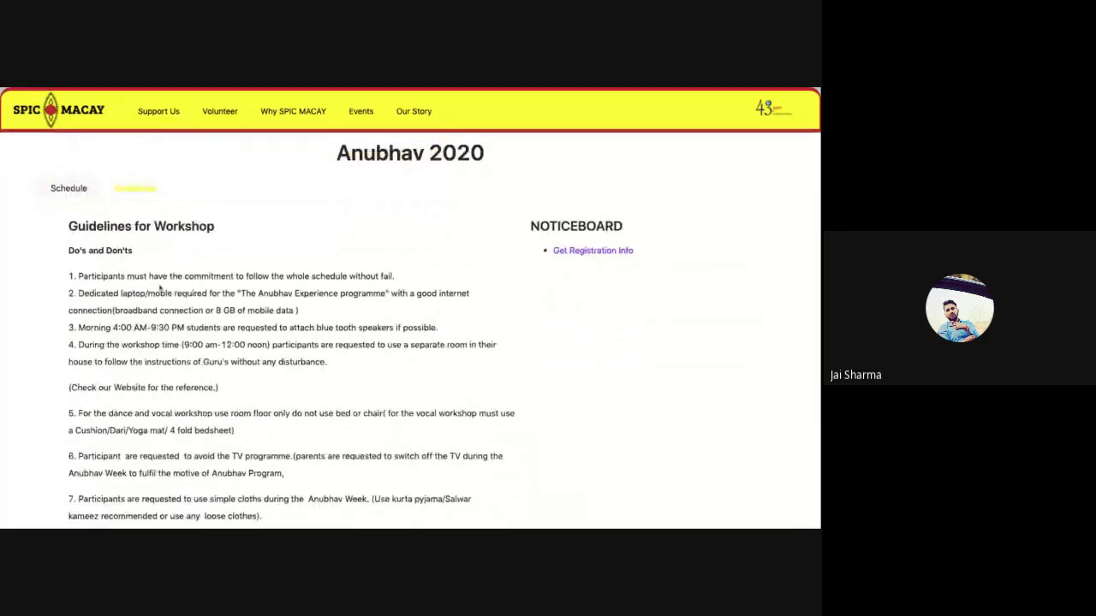
{"action": "scroll", "coordinate": [160, 288], "scroll_direction": "down", "scroll_amount": 2}
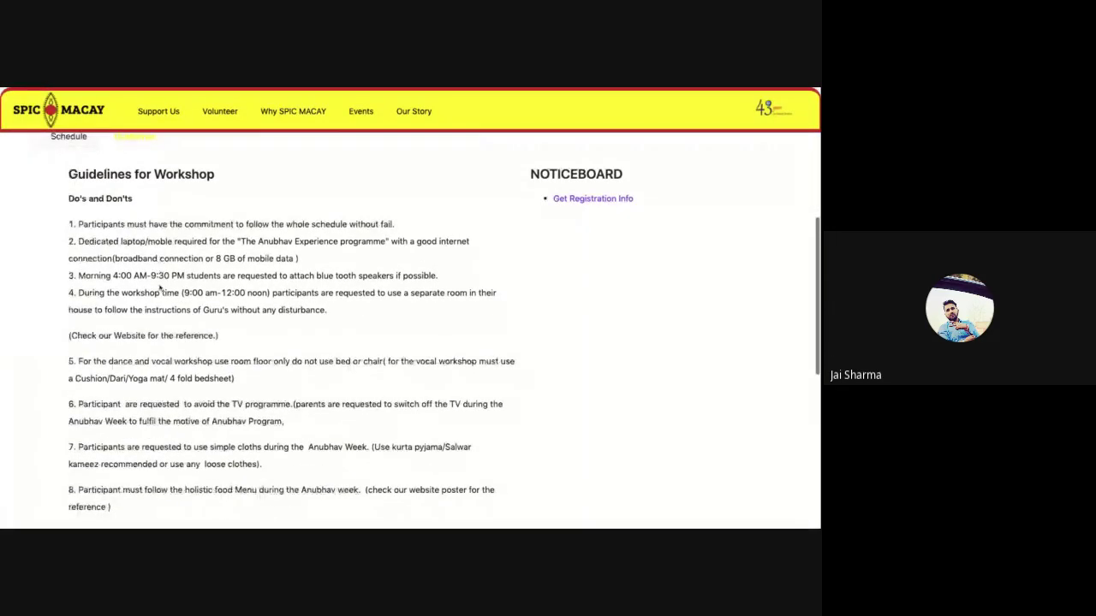
{"action": "scroll", "coordinate": [159, 288], "scroll_direction": "down", "scroll_amount": 1}
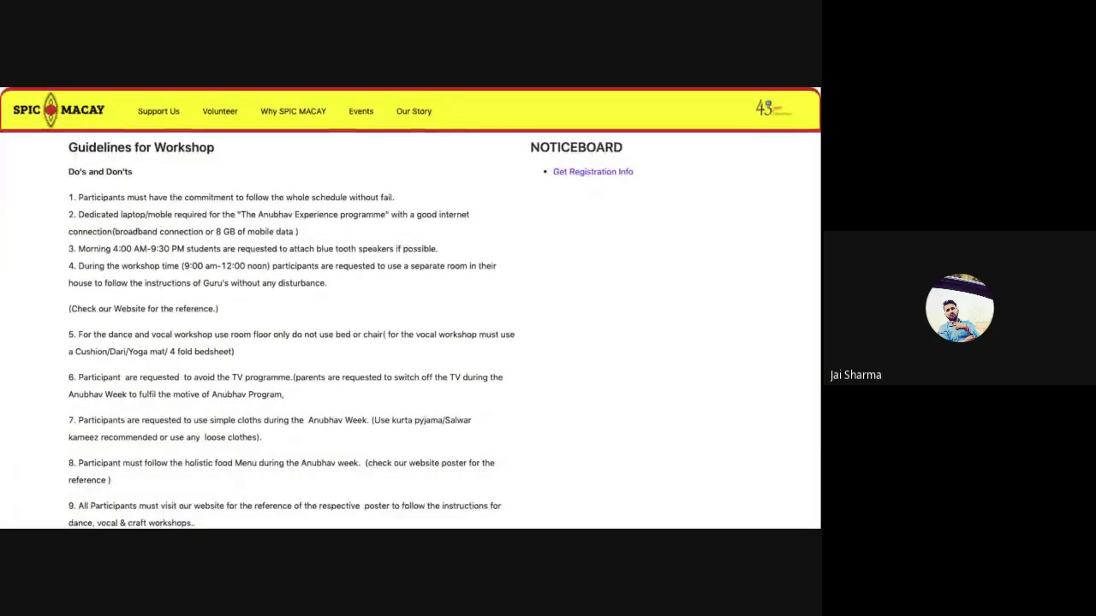
{"action": "scroll", "coordinate": [410, 329], "scroll_direction": "down", "scroll_amount": 2}
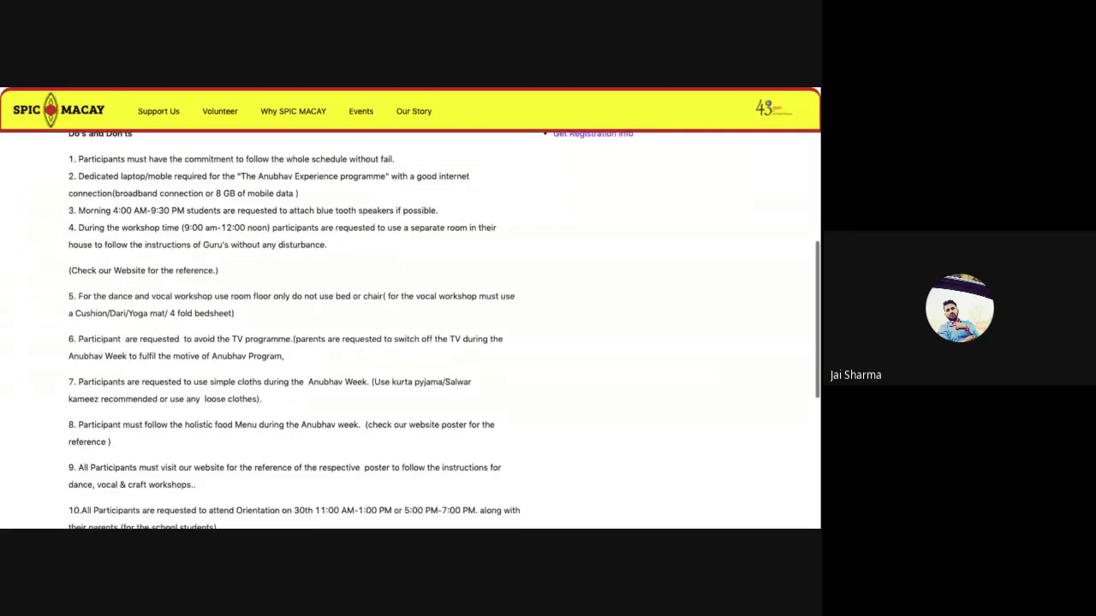
{"action": "scroll", "coordinate": [409, 329], "scroll_direction": "up", "scroll_amount": 4}
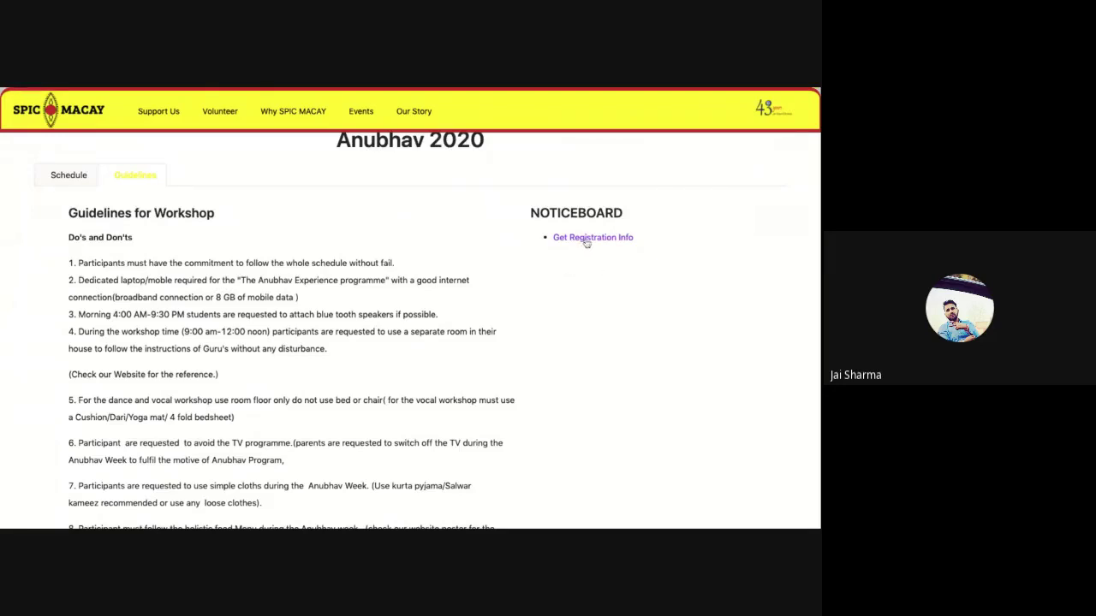
Step: Enter the registration ID, choose Phone No, fill in the registered number and send the OTP
{"action": "left_click", "coordinate": [586, 242]}
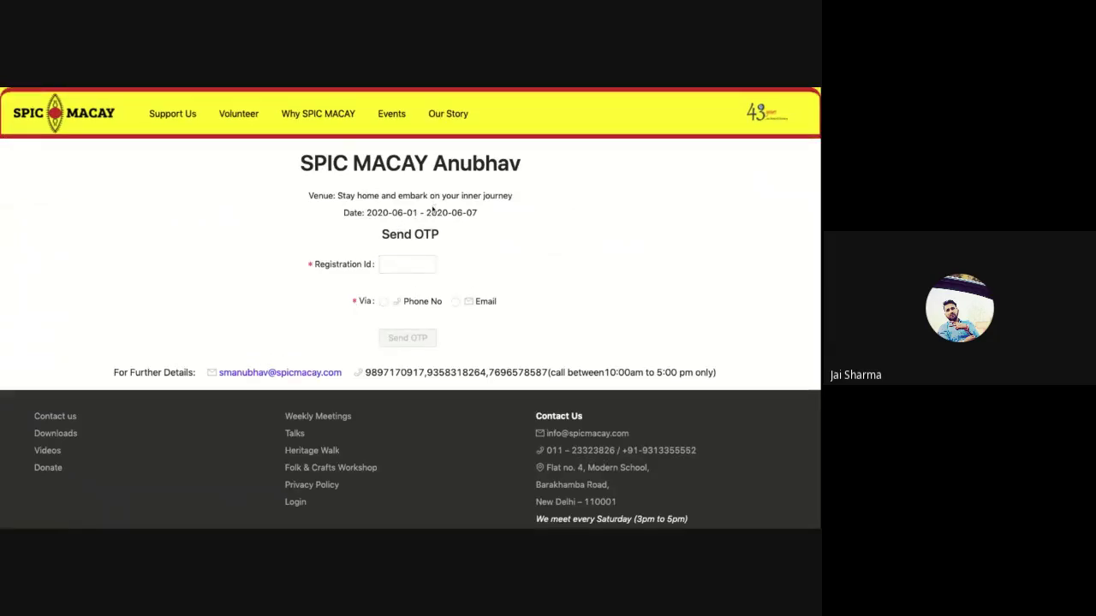
{"action": "left_click", "coordinate": [397, 269]}
{"action": "left_click", "coordinate": [384, 301]}
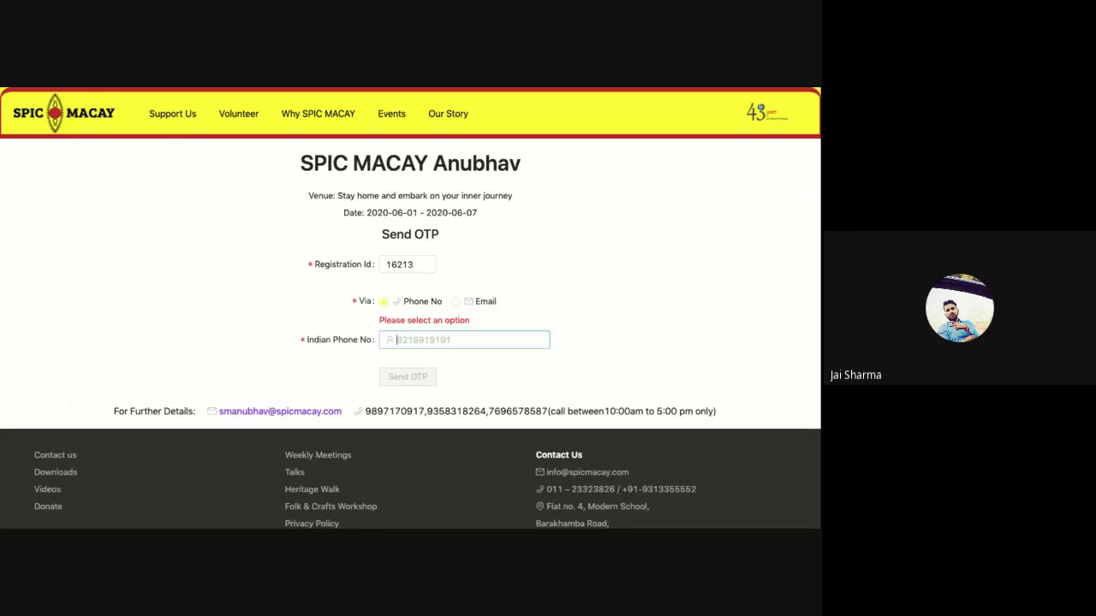
{"action": "left_click", "coordinate": [418, 355]}
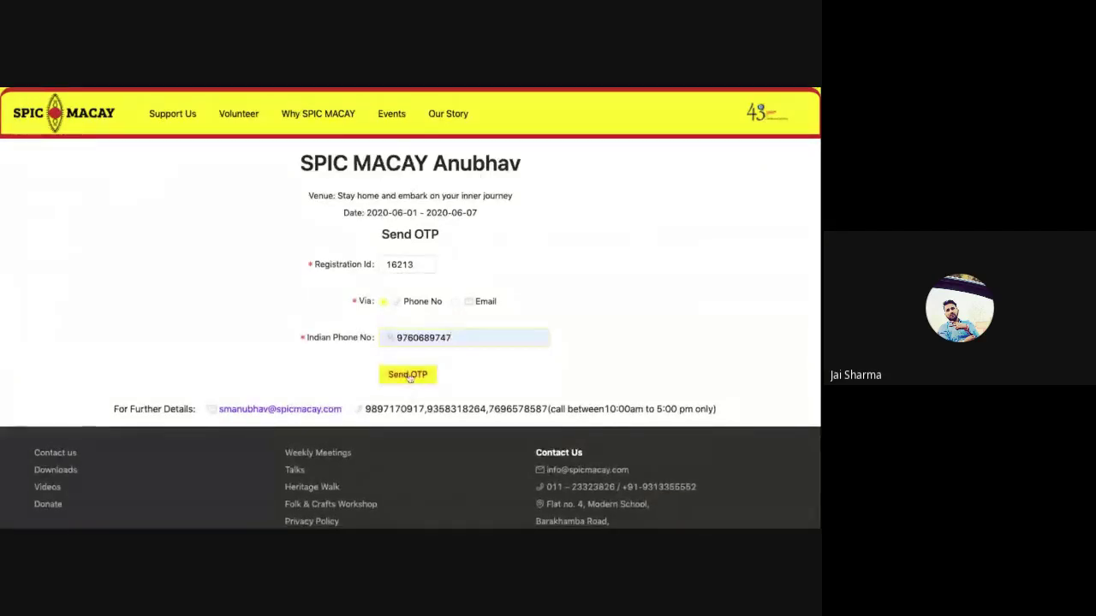
{"action": "left_click", "coordinate": [409, 377]}
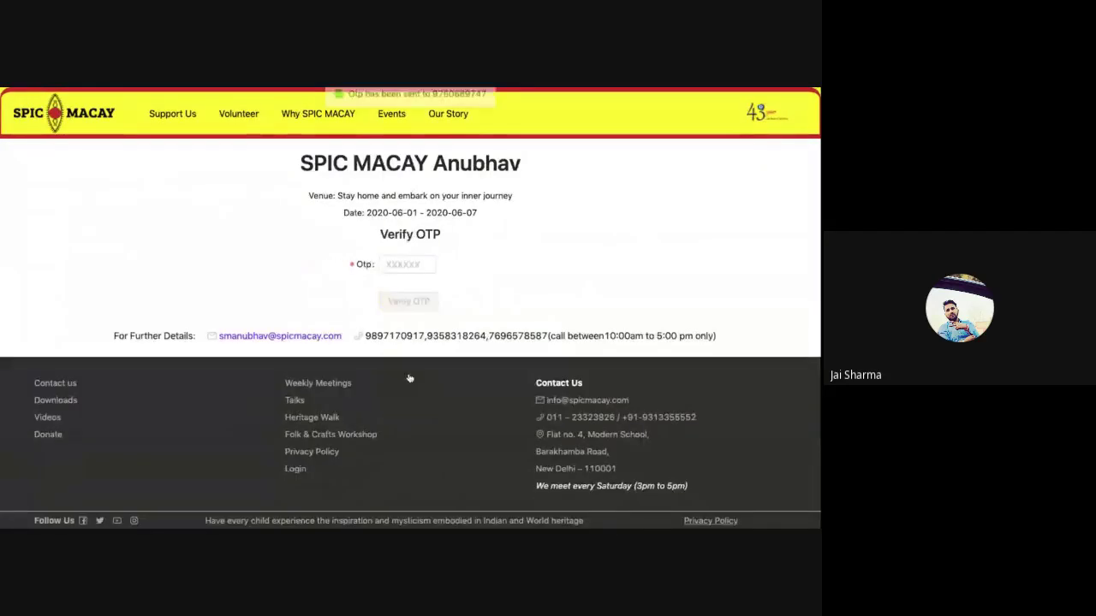
Step: Enter the six-digit code received on the phone into the Otp field
{"action": "left_click", "coordinate": [406, 264]}
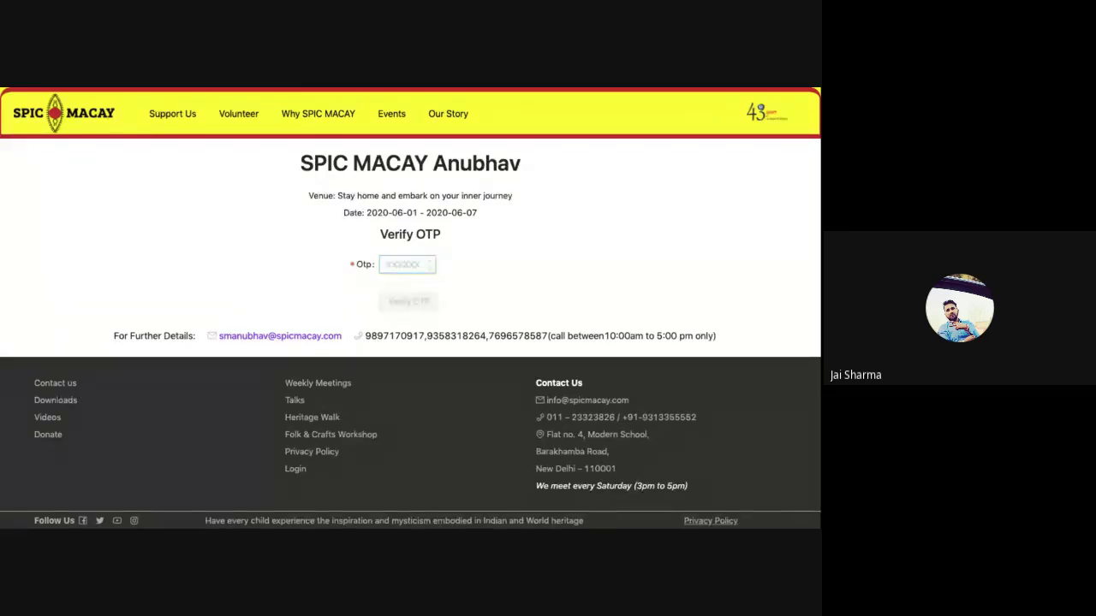
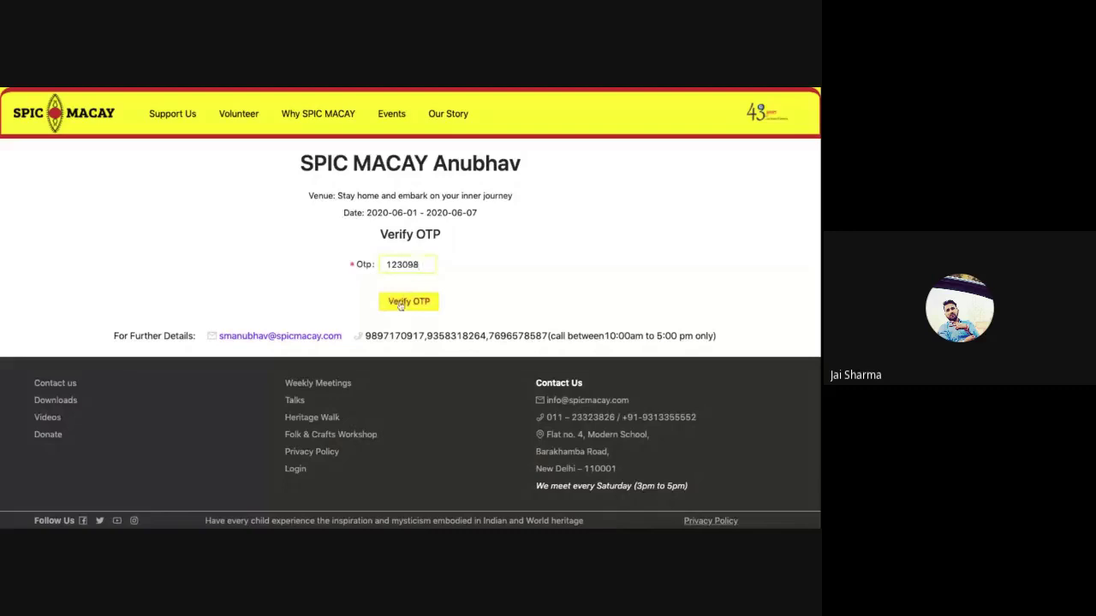
Step: Submit the OTP with Verify OTP to log in and load the registration details page
{"action": "left_click", "coordinate": [399, 303]}
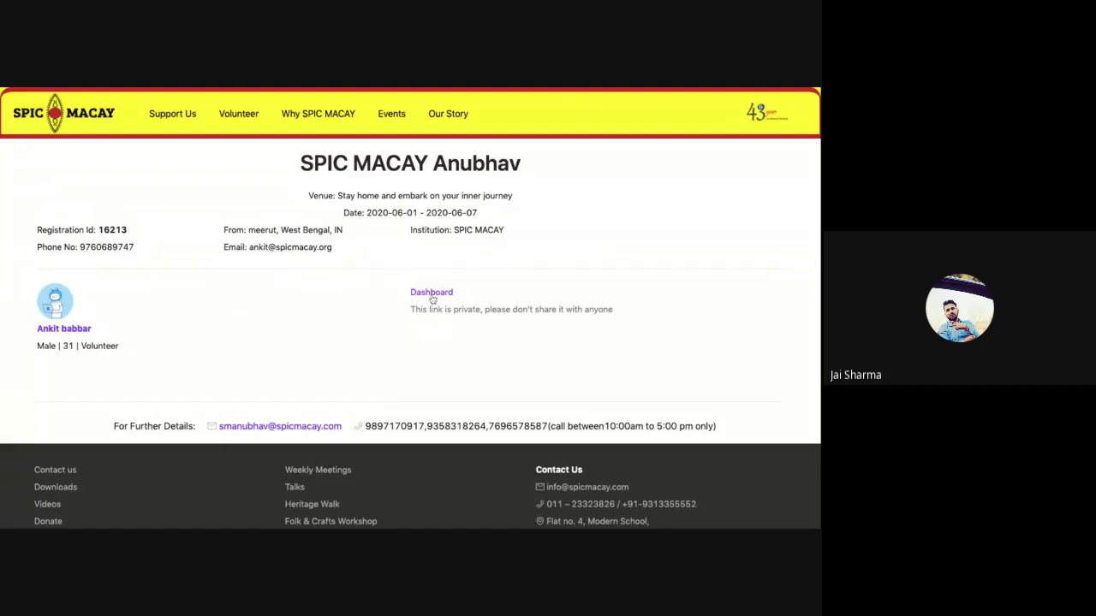
Step: Follow the Dashboard link and enter the registration ID in the Confirm Your Registration Id field
{"action": "left_click", "coordinate": [432, 295]}
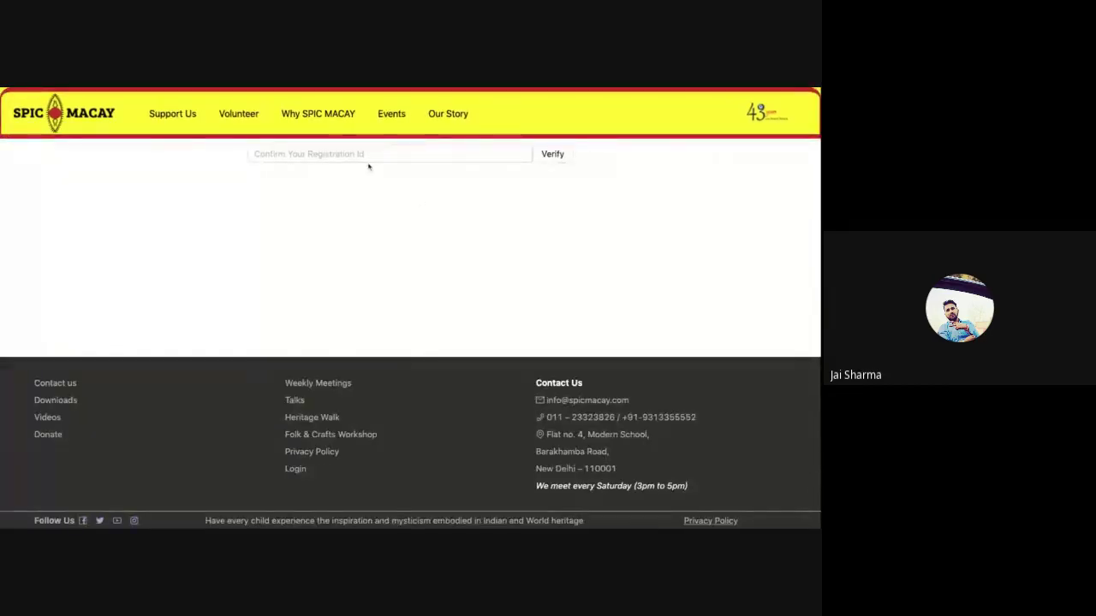
{"action": "left_click", "coordinate": [363, 154]}
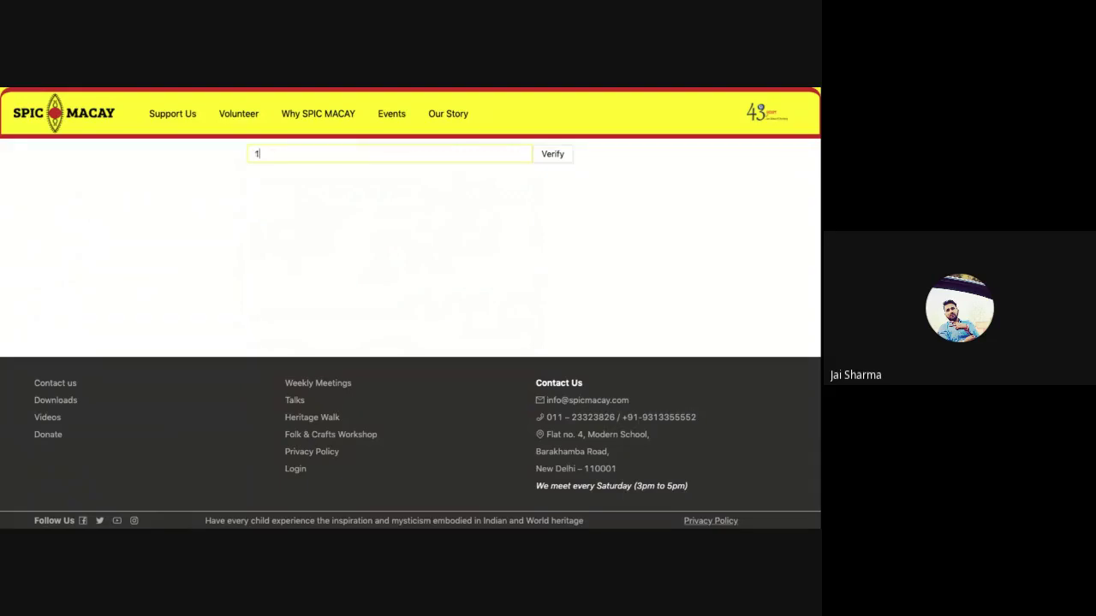
Step: Verify the registration ID to open the Feedback listing for 2020-06-01 through 2020-06-06
{"action": "left_click", "coordinate": [543, 155]}
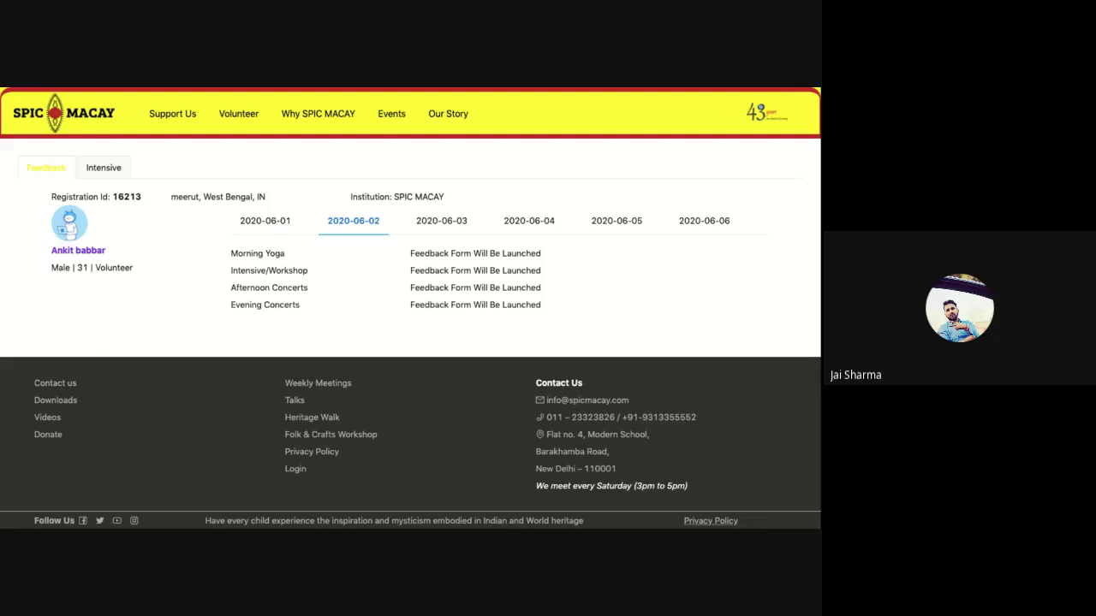
Step: Browse feedback for 2020-06-03, 2020-06-04 and 2020-06-05, then show the Intensive tab's availability notice
{"action": "left_click", "coordinate": [440, 221]}
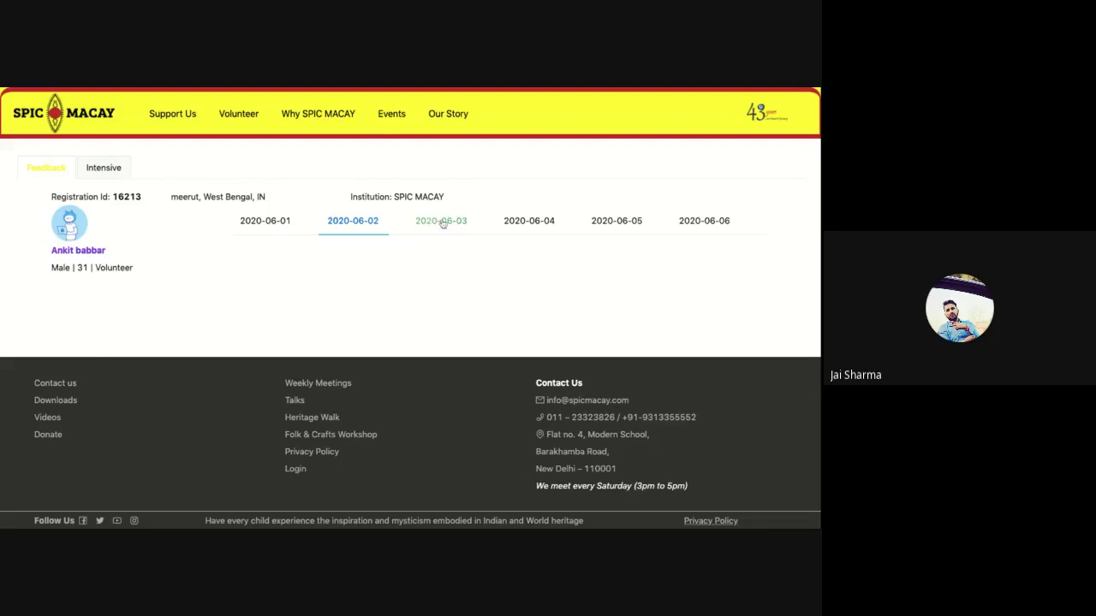
{"action": "left_click", "coordinate": [510, 222]}
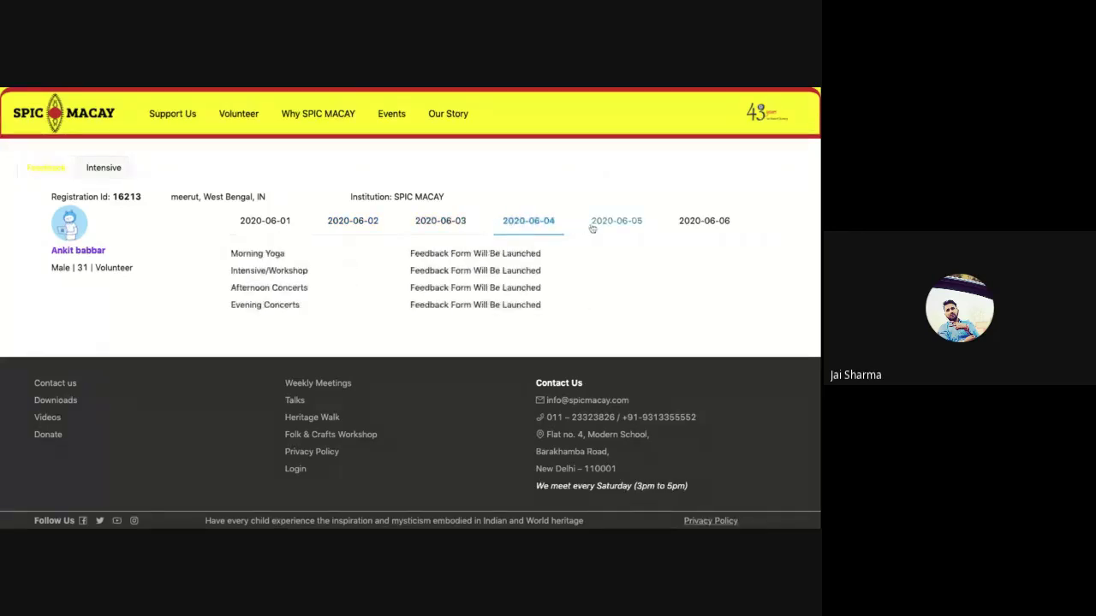
{"action": "left_click", "coordinate": [591, 224]}
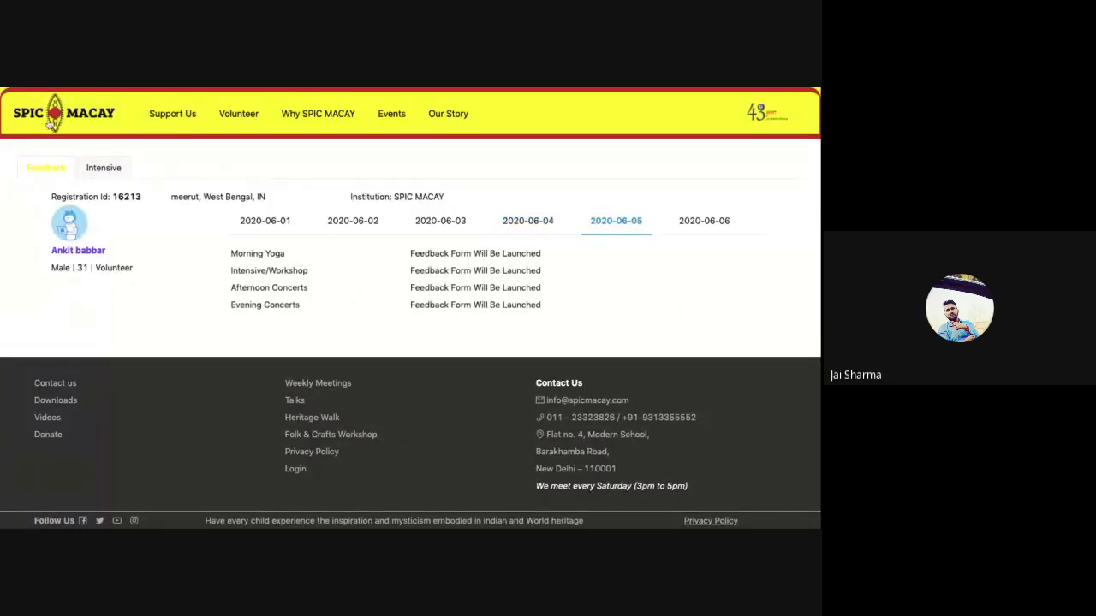
{"action": "left_click", "coordinate": [106, 169]}
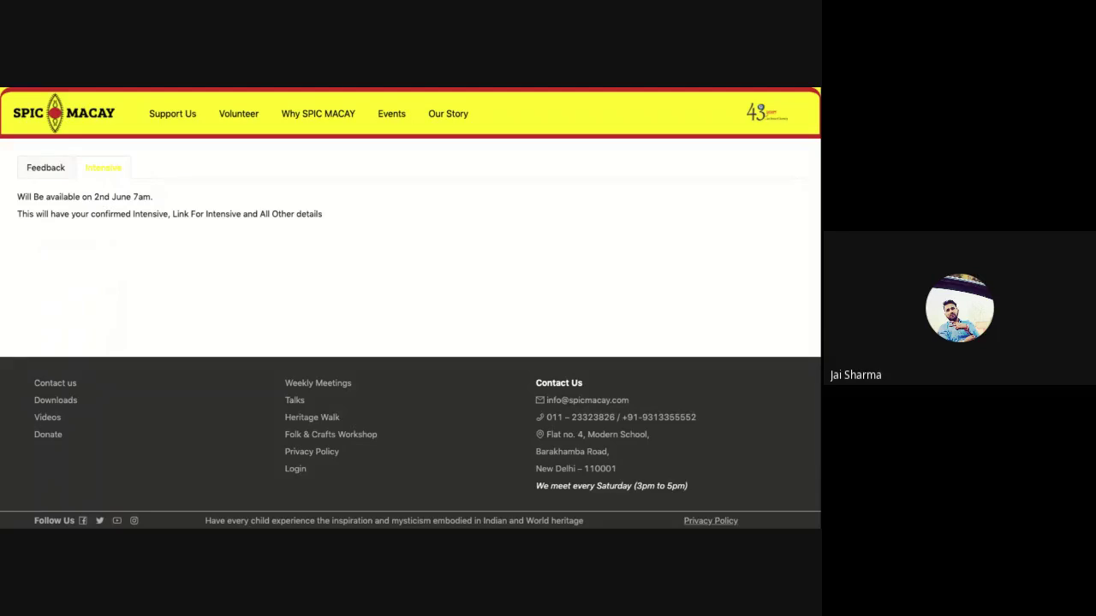
{"action": "left_click", "coordinate": [53, 177]}
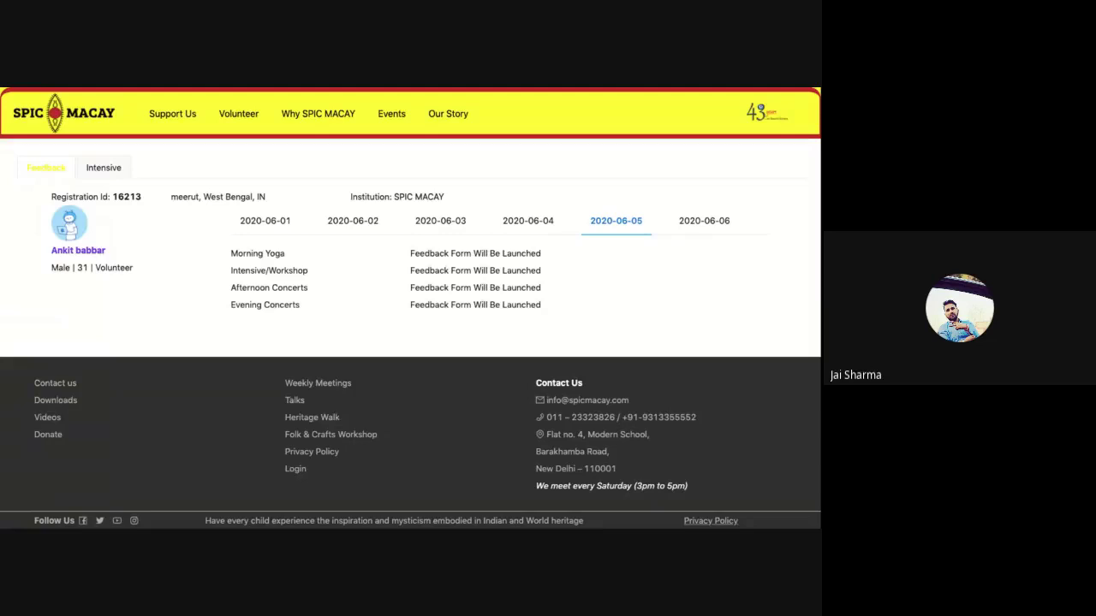
{"action": "left_click", "coordinate": [118, 168]}
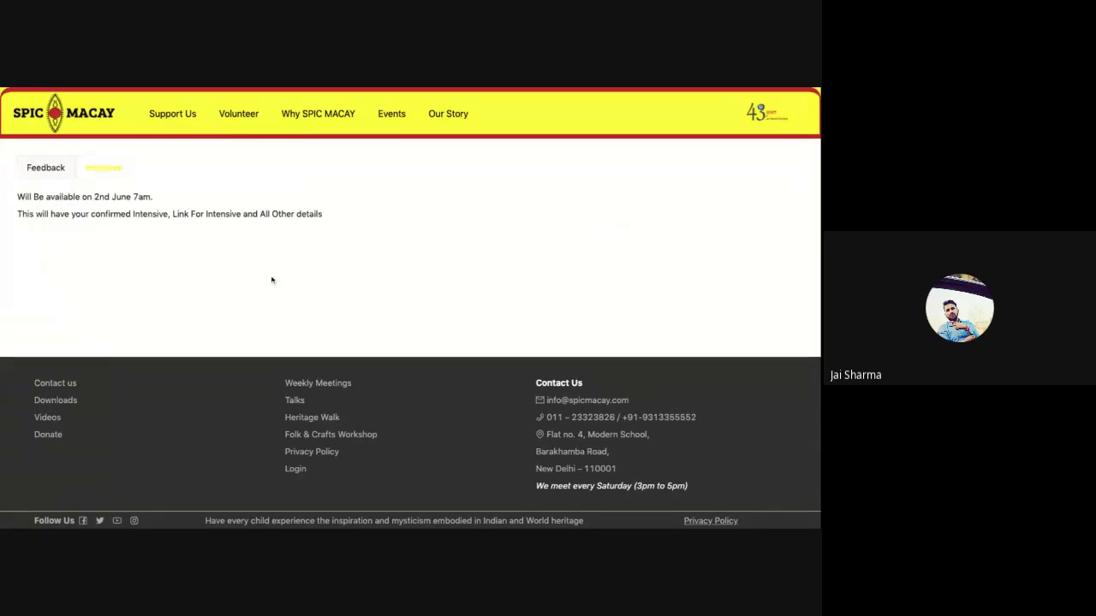